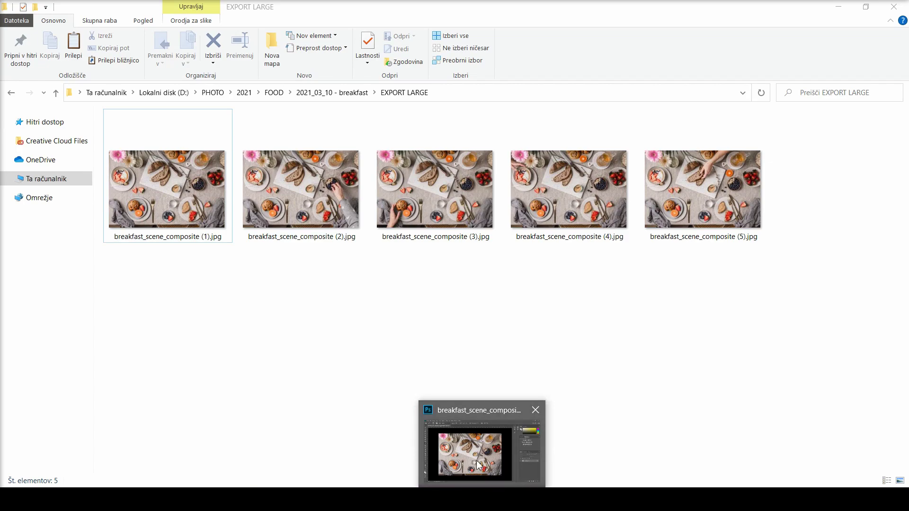
- Place breakfast_scene_composite (2).jpg from the EXPORT LARGE folder as a new layer over the open breakfast_scene_composite (1) image in Photoshop
{"action": "left_click", "coordinate": [479, 462]}
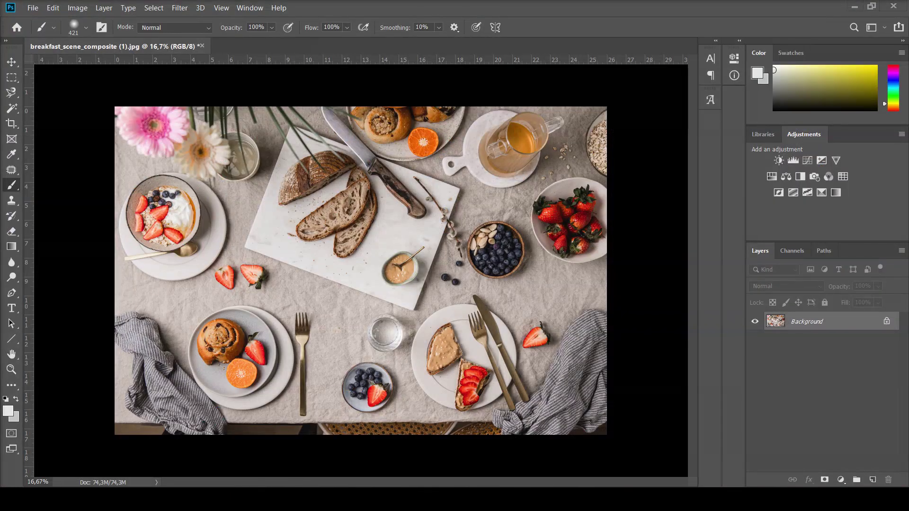
{"action": "key", "text": "alt+Tab"}
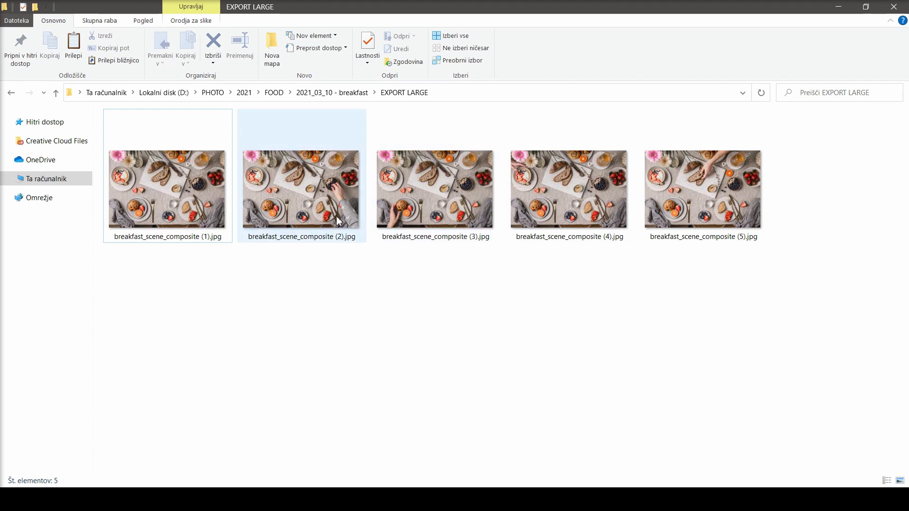
{"action": "left_click_drag", "start_coordinate": [319, 205], "coordinate": [467, 381]}
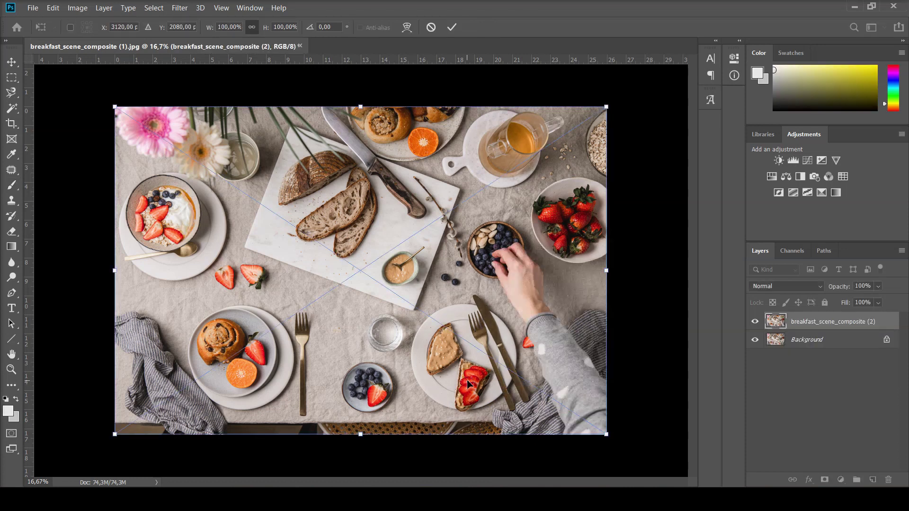
{"action": "key", "text": "b"}
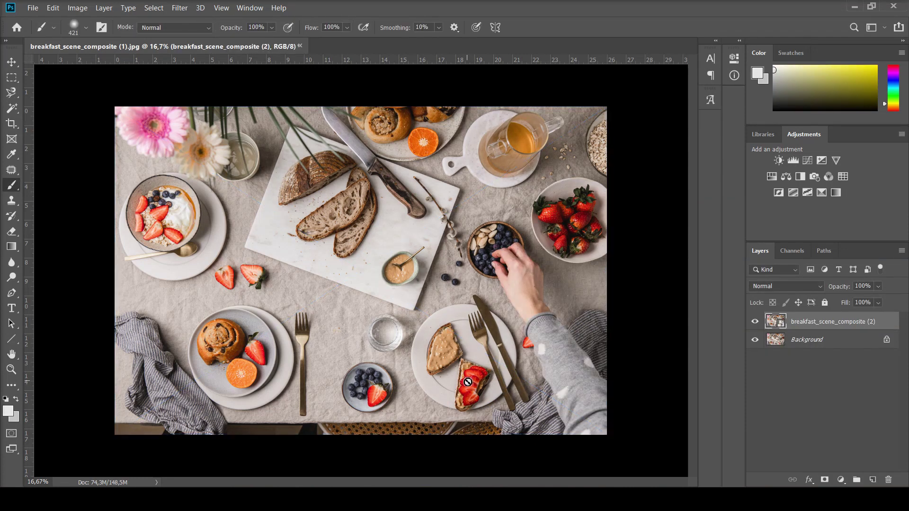
- Compare the base photo with the breakfast_scene_composite (2) layer by toggling that layer's visibility, leaving it shown
{"action": "left_click", "coordinate": [756, 327]}
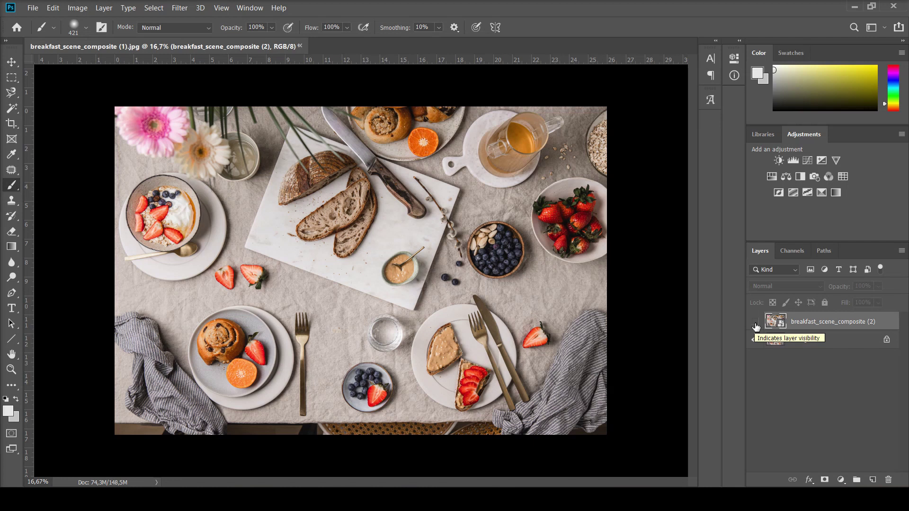
{"action": "left_click", "coordinate": [755, 324]}
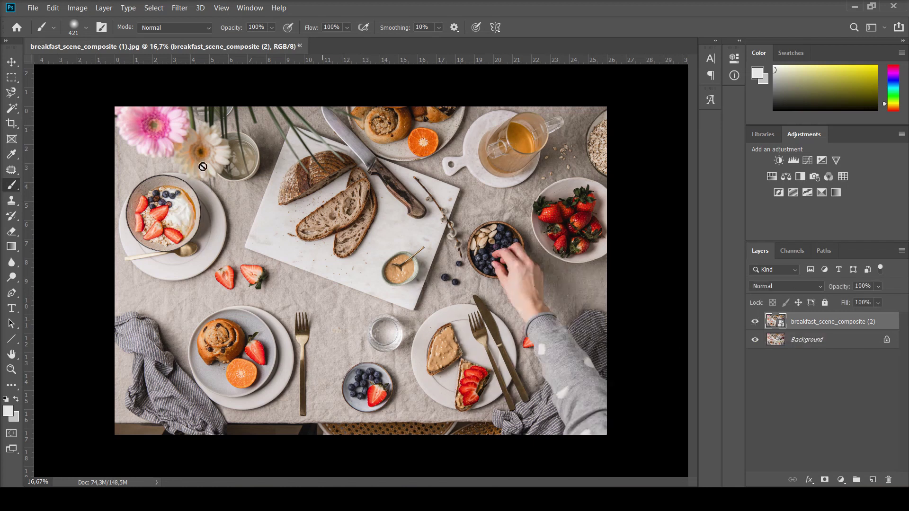
{"action": "left_click", "coordinate": [756, 324]}
{"action": "left_click", "coordinate": [756, 323]}
{"action": "left_click", "coordinate": [756, 323]}
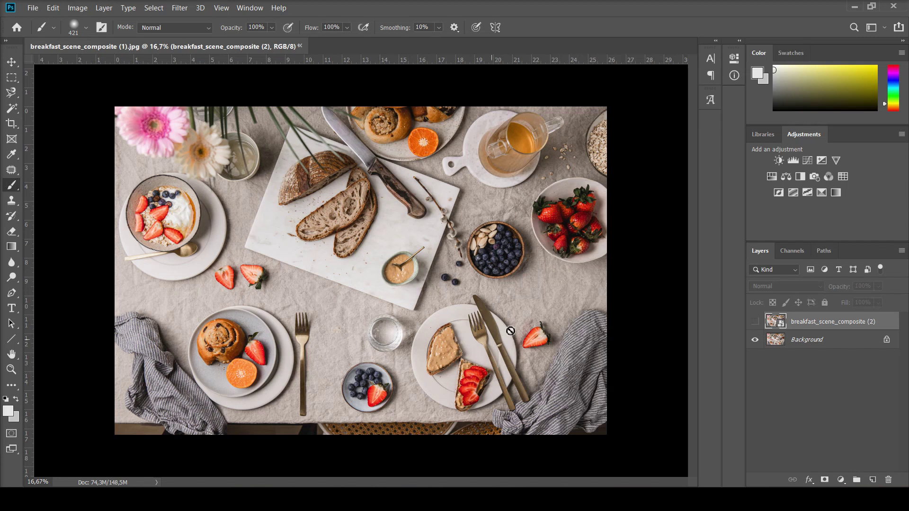
{"action": "left_click", "coordinate": [756, 323]}
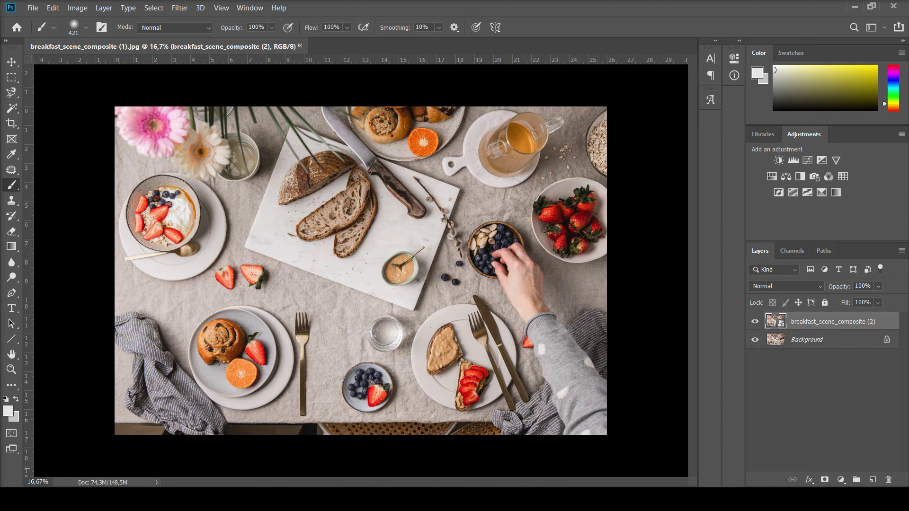
- Place breakfast_scene_composite (3).jpg from the EXPORT LARGE folder as the topmost layer of the composite
{"action": "key", "text": "alt+Tab"}
{"action": "left_click", "coordinate": [450, 239]}
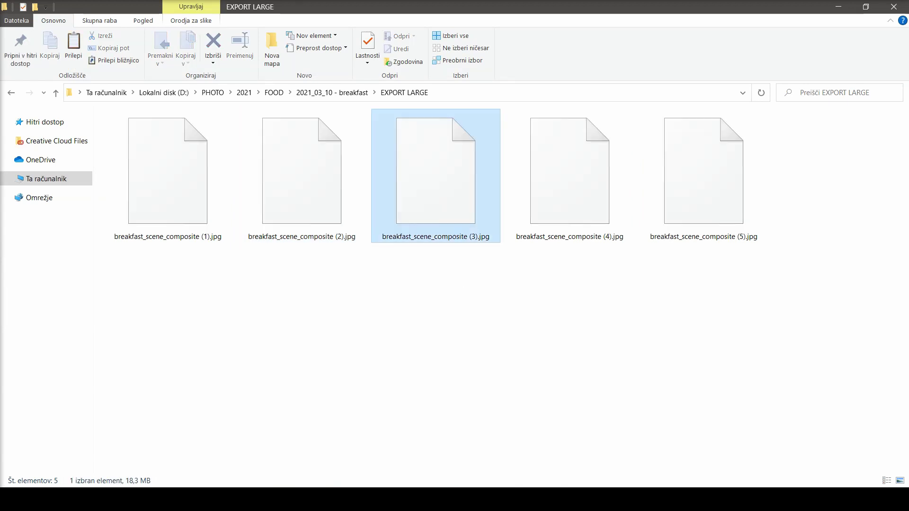
{"action": "left_click_drag", "start_coordinate": [451, 238], "coordinate": [454, 315]}
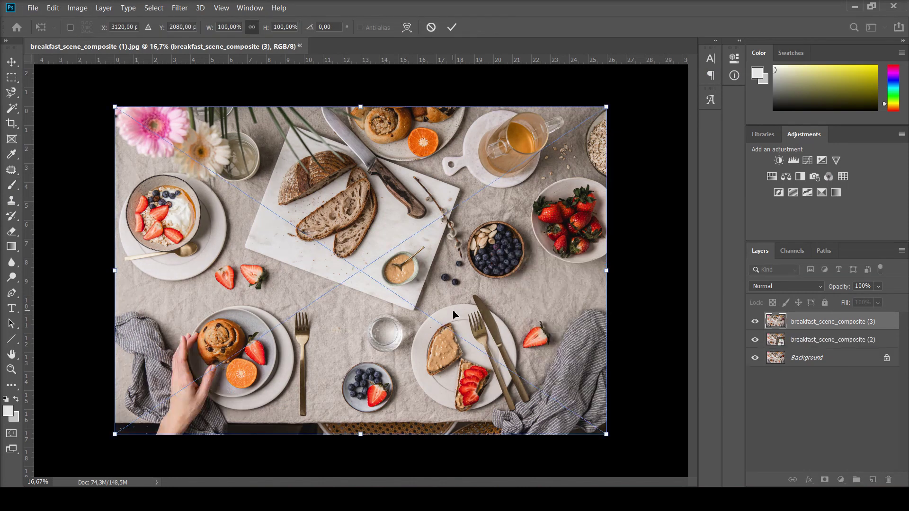
{"action": "key", "text": "Return"}
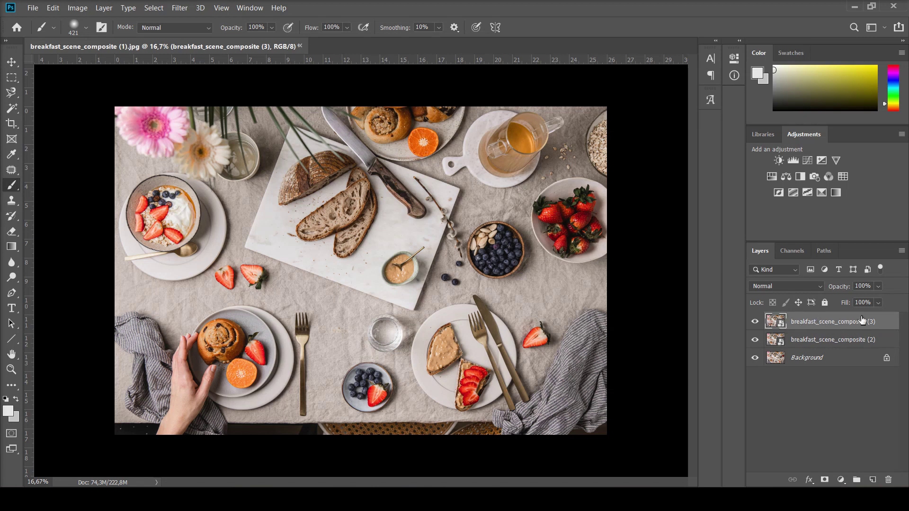
- Add an inverted black mask to the breakfast_scene_composite (3) layer and brush white ffffff over the bun plate to reveal the hand beside it
{"action": "left_click", "coordinate": [825, 481]}
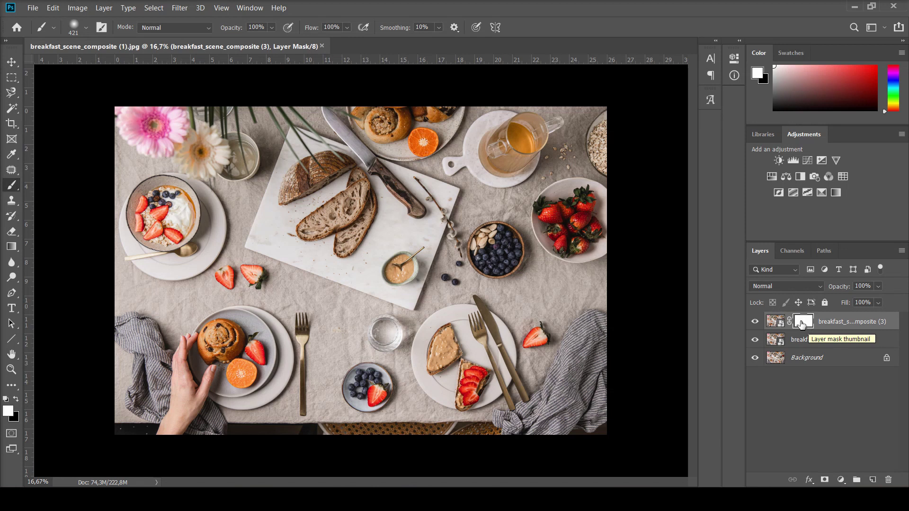
{"action": "key", "text": "ctrl+i"}
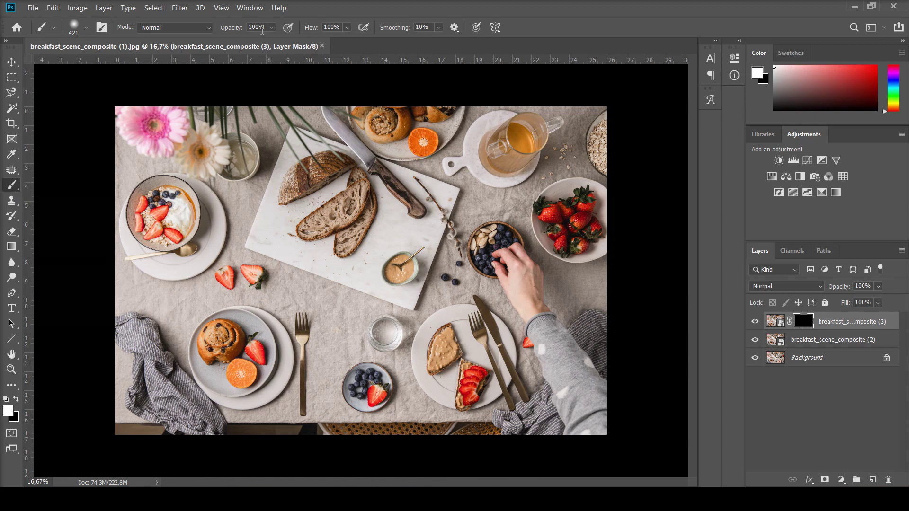
{"action": "left_click", "coordinate": [272, 27]}
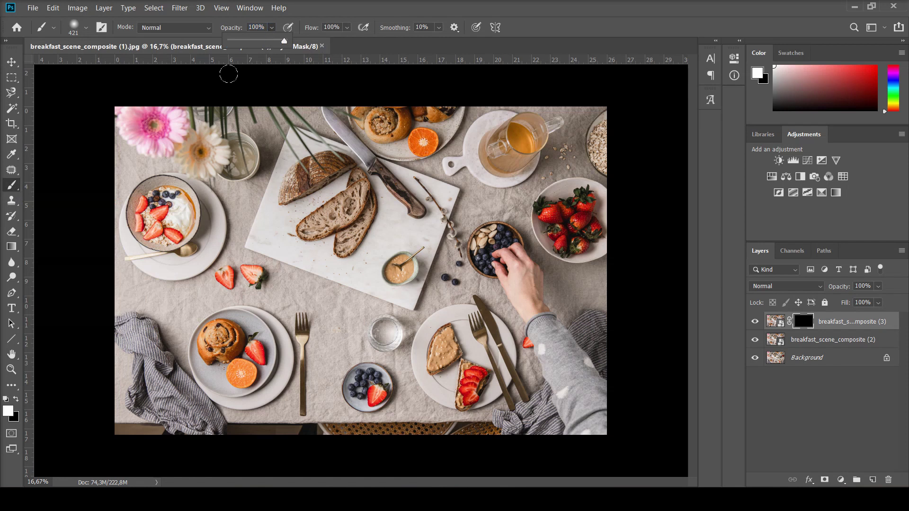
{"action": "left_click", "coordinate": [8, 410]}
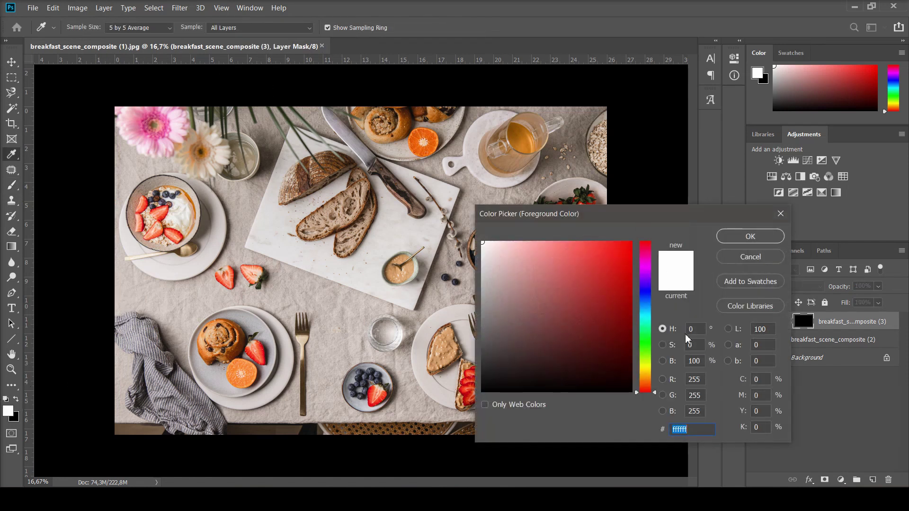
{"action": "left_click", "coordinate": [691, 431]}
{"action": "left_click", "coordinate": [736, 244]}
{"action": "key", "text": "b"}
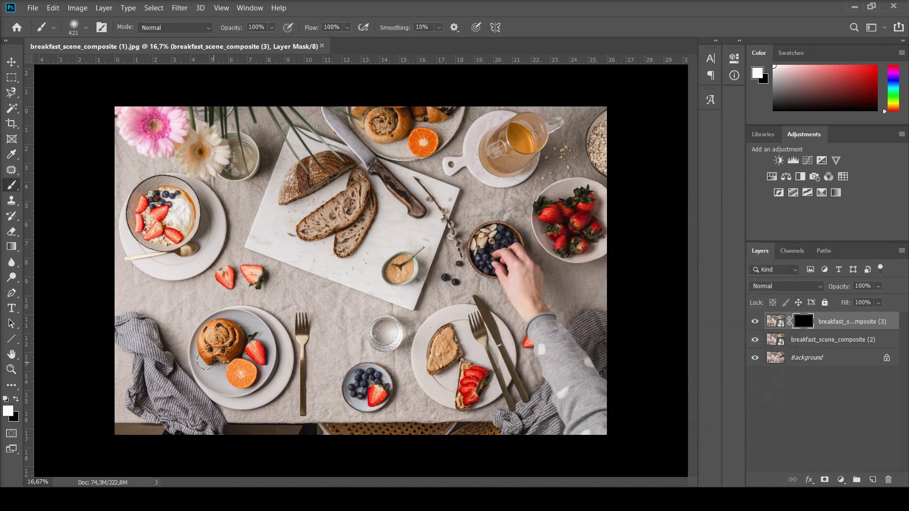
{"action": "mouse_move", "coordinate": [191, 365]}
{"action": "left_mouse_down"}
{"action": "mouse_move", "coordinate": [204, 345]}
{"action": "mouse_move", "coordinate": [188, 345]}
{"action": "mouse_move", "coordinate": [205, 340]}
{"action": "mouse_move", "coordinate": [199, 323]}
{"action": "mouse_move", "coordinate": [179, 320]}
{"action": "mouse_move", "coordinate": [153, 388]}
{"action": "mouse_move", "coordinate": [152, 355]}
{"action": "mouse_move", "coordinate": [139, 364]}
{"action": "mouse_move", "coordinate": [151, 423]}
{"action": "mouse_move", "coordinate": [124, 398]}
{"action": "mouse_move", "coordinate": [116, 421]}
{"action": "mouse_move", "coordinate": [124, 433]}
{"action": "mouse_move", "coordinate": [162, 421]}
{"action": "mouse_move", "coordinate": [178, 432]}
{"action": "mouse_move", "coordinate": [223, 416]}
{"action": "mouse_move", "coordinate": [204, 418]}
{"action": "mouse_move", "coordinate": [176, 392]}
{"action": "mouse_move", "coordinate": [187, 407]}
{"action": "mouse_move", "coordinate": [188, 378]}
{"action": "mouse_move", "coordinate": [223, 367]}
{"action": "mouse_move", "coordinate": [214, 412]}
{"action": "mouse_move", "coordinate": [232, 379]}
{"action": "left_mouse_up"}
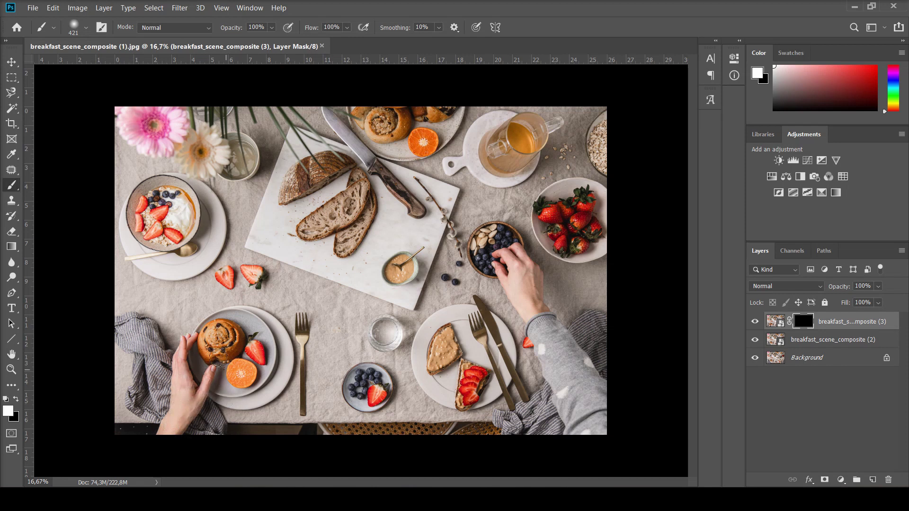
{"action": "mouse_move", "coordinate": [176, 350]}
{"action": "left_mouse_down"}
{"action": "mouse_move", "coordinate": [135, 348]}
{"action": "mouse_move", "coordinate": [155, 417]}
{"action": "left_mouse_up"}
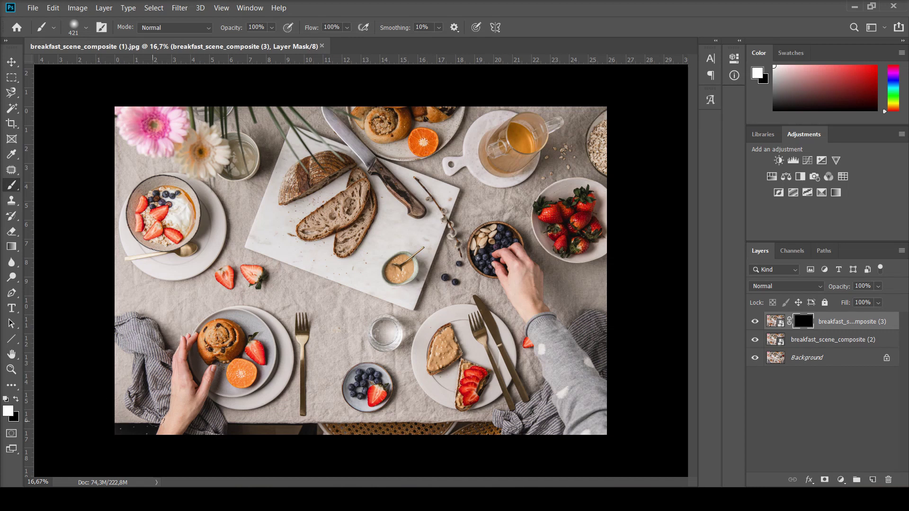
- Place breakfast_scene_composite (4).jpg from the EXPORT LARGE folder as a new layer above the masked one
{"action": "mouse_move", "coordinate": [528, 348]}
{"action": "left_mouse_down"}
{"action": "mouse_move", "coordinate": [536, 348]}
{"action": "mouse_move", "coordinate": [523, 408]}
{"action": "left_mouse_up"}
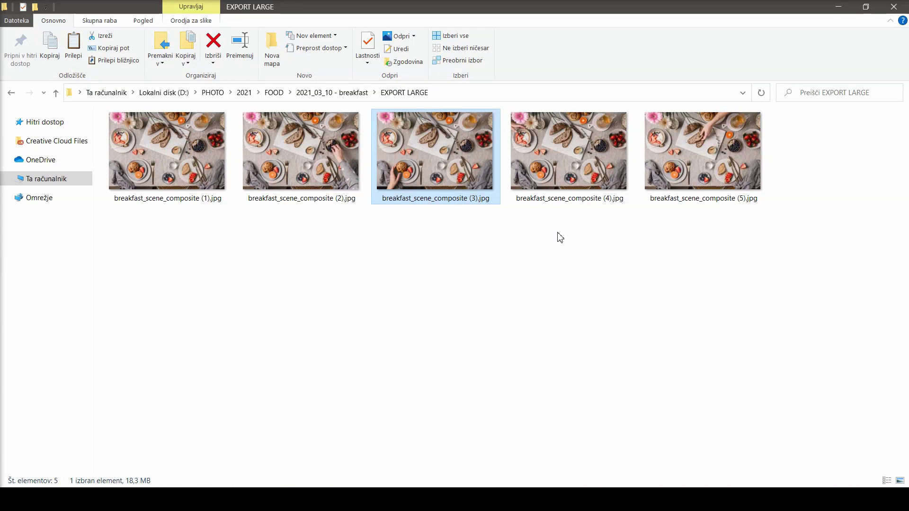
{"action": "key", "text": "Right"}
{"action": "key", "text": "Return"}
{"action": "left_click_drag", "start_coordinate": [529, 356], "coordinate": [455, 308]}
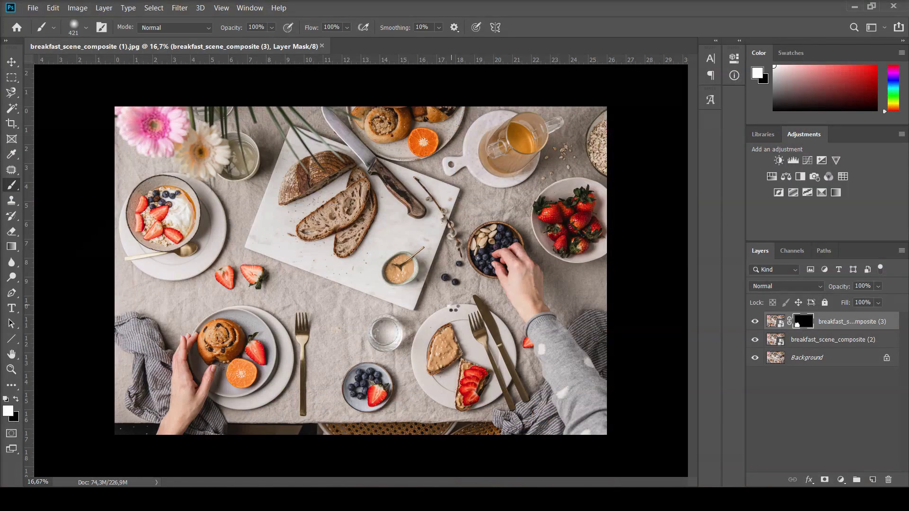
{"action": "left_click_drag", "start_coordinate": [456, 308], "coordinate": [456, 308]}
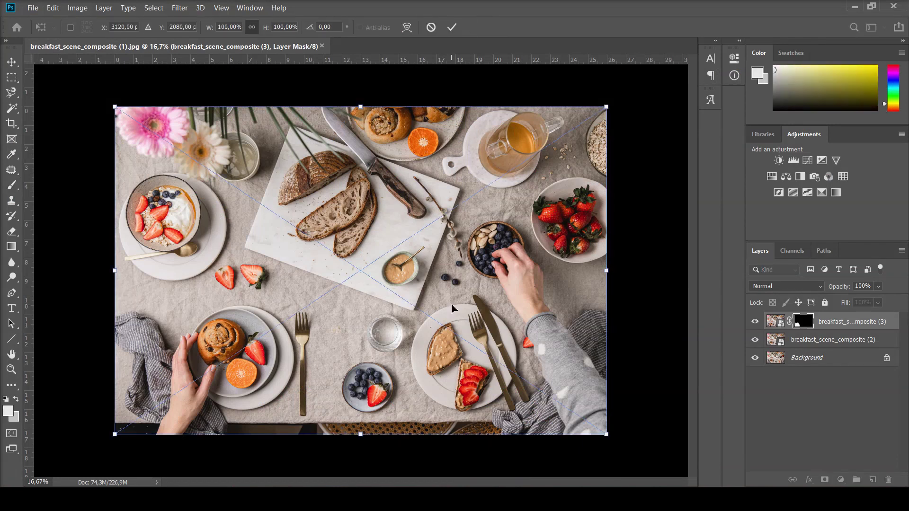
{"action": "key", "text": "Return"}
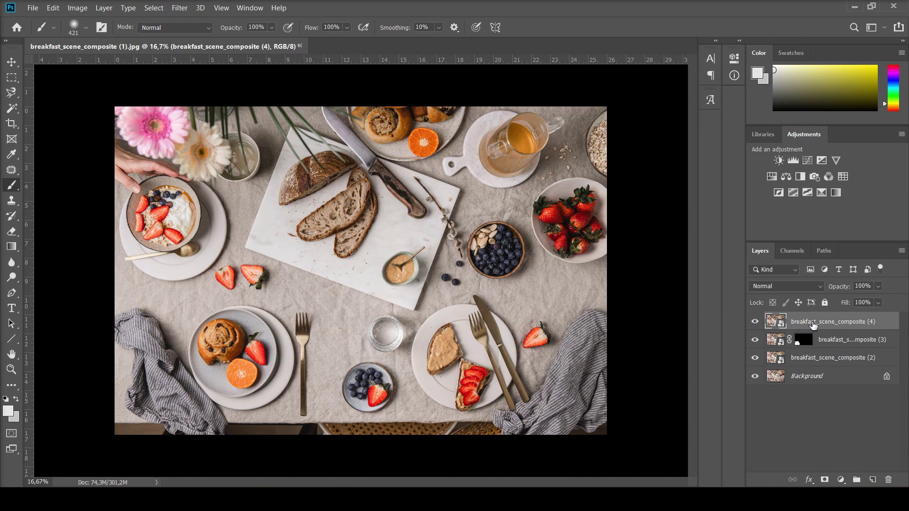
- Add an inverted black mask to the breakfast_scene_composite (4) layer and brush white over the yogurt bowl to reveal the hand holding it
{"action": "left_click", "coordinate": [825, 481]}
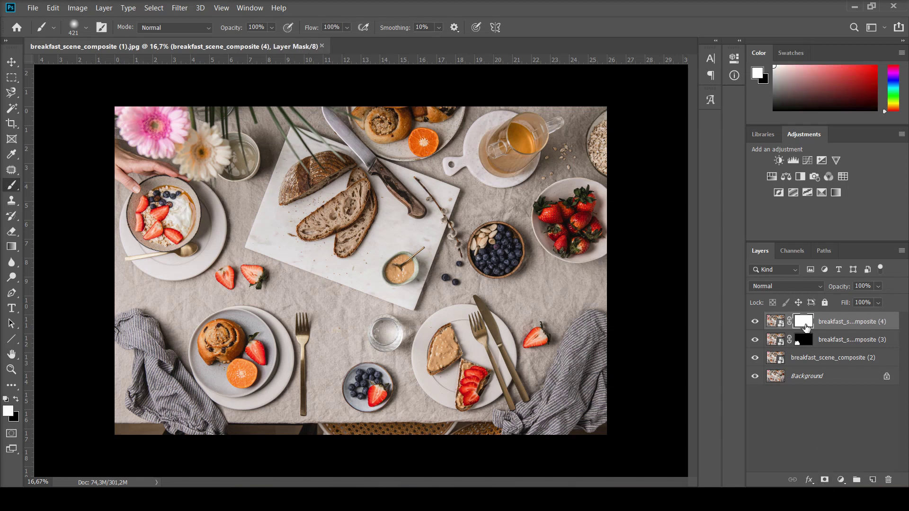
{"action": "key", "text": "ctrl+i"}
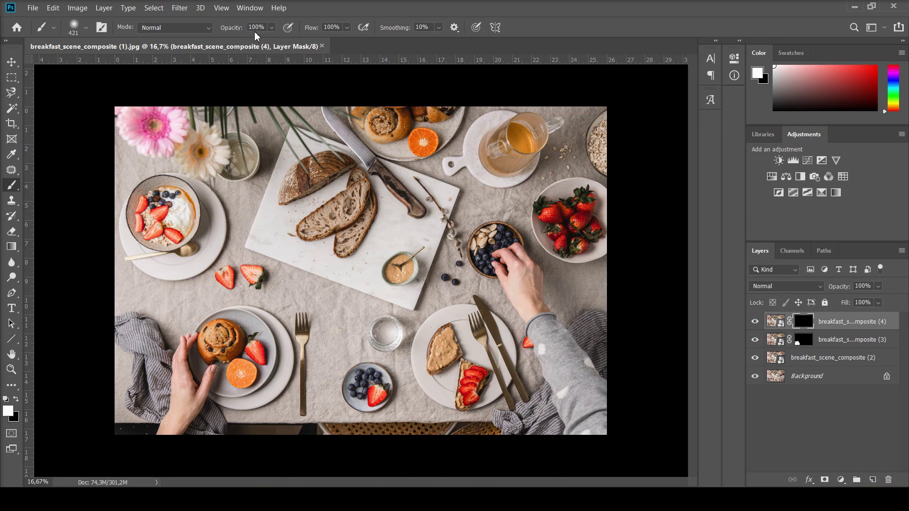
{"action": "mouse_move", "coordinate": [169, 164]}
{"action": "left_mouse_down"}
{"action": "mouse_move", "coordinate": [138, 168]}
{"action": "mouse_move", "coordinate": [158, 168]}
{"action": "mouse_move", "coordinate": [147, 167]}
{"action": "mouse_move", "coordinate": [155, 157]}
{"action": "mouse_move", "coordinate": [182, 159]}
{"action": "mouse_move", "coordinate": [151, 167]}
{"action": "mouse_move", "coordinate": [119, 143]}
{"action": "mouse_move", "coordinate": [121, 192]}
{"action": "mouse_move", "coordinate": [144, 199]}
{"action": "mouse_move", "coordinate": [153, 189]}
{"action": "mouse_move", "coordinate": [136, 198]}
{"action": "mouse_move", "coordinate": [131, 219]}
{"action": "left_mouse_up"}
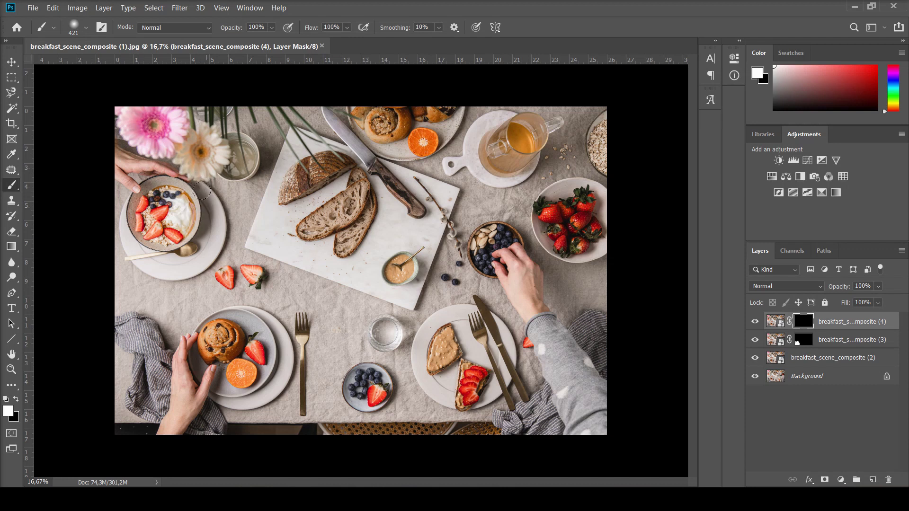
{"action": "left_click_drag", "start_coordinate": [170, 185], "coordinate": [174, 176]}
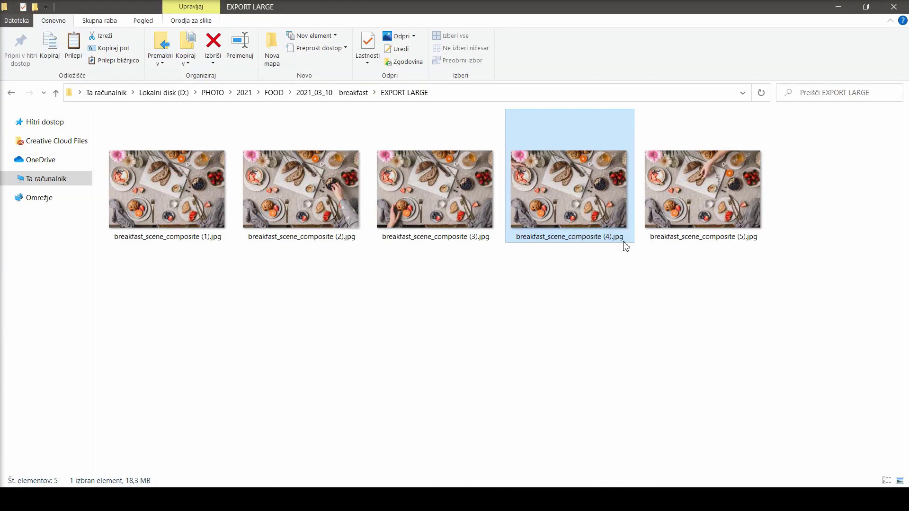
- Place breakfast_scene_composite (5).jpg as the topmost layer and give it an inverted black layer mask
{"action": "left_click_drag", "start_coordinate": [644, 239], "coordinate": [430, 257]}
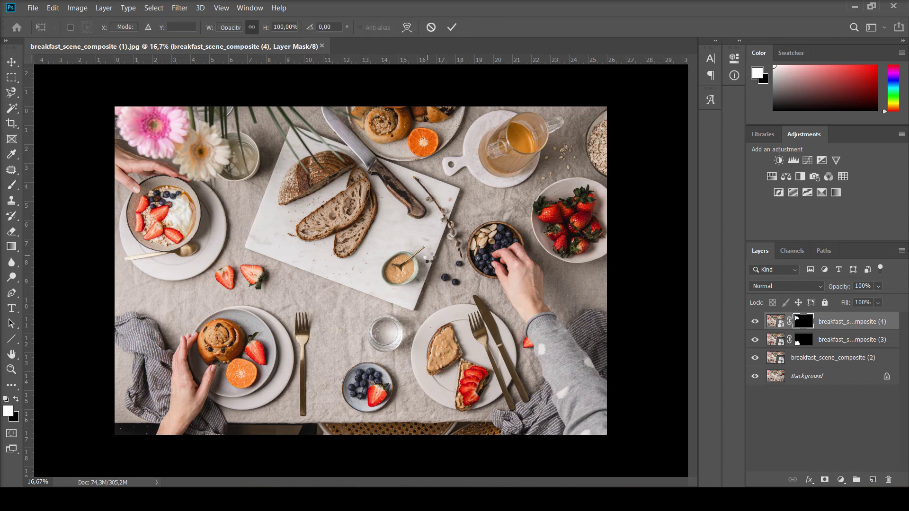
{"action": "key", "text": "Return"}
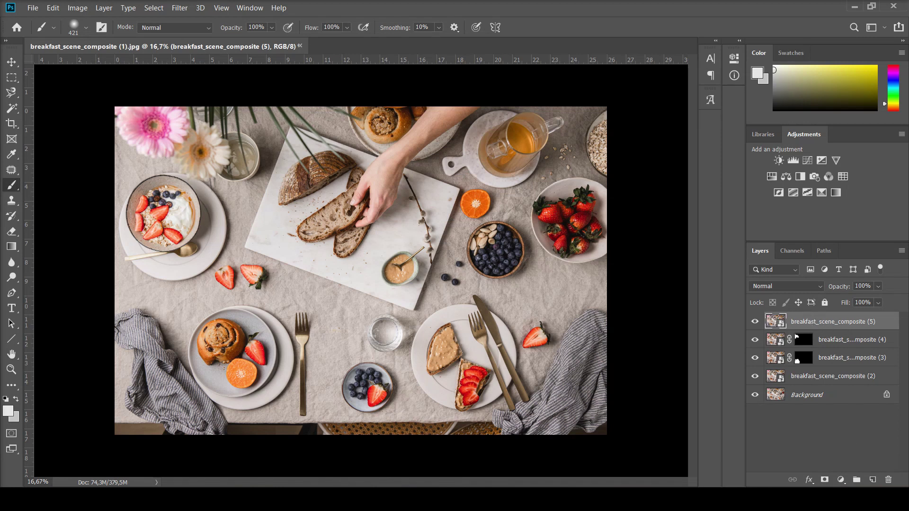
{"action": "left_click", "coordinate": [826, 481]}
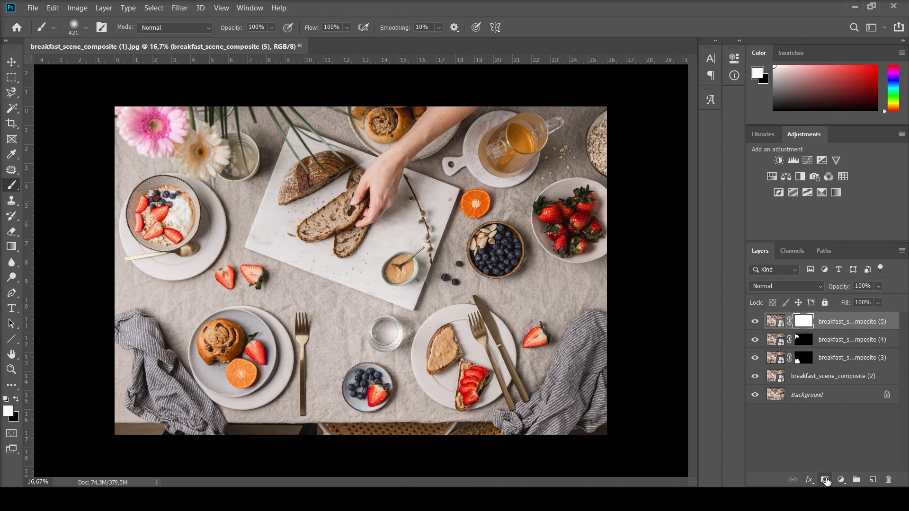
{"action": "key", "text": "ctrl+i"}
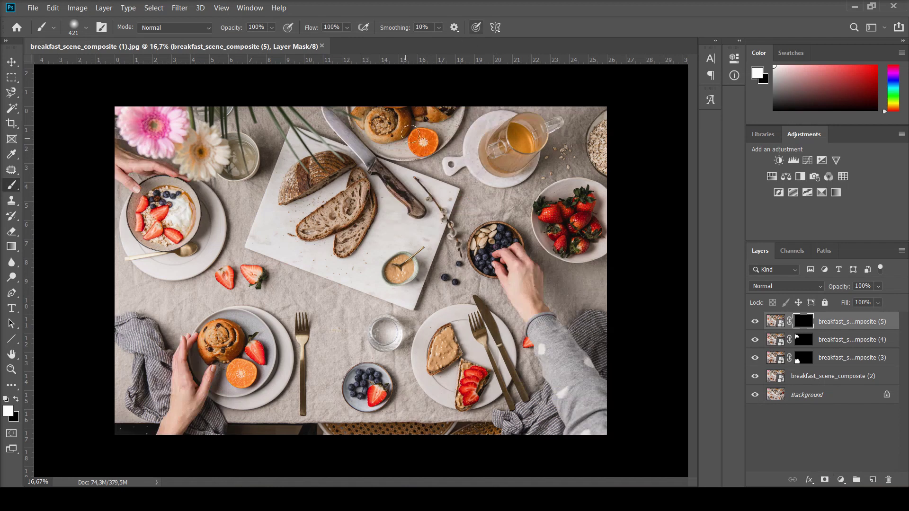
- Brush white on the breakfast_scene_composite (5) mask to reveal the arm reaching for the bread, the moved twig and the orange half
{"action": "mouse_move", "coordinate": [410, 134]}
{"action": "left_mouse_down"}
{"action": "mouse_move", "coordinate": [432, 115]}
{"action": "mouse_move", "coordinate": [434, 79]}
{"action": "mouse_move", "coordinate": [467, 104]}
{"action": "mouse_move", "coordinate": [460, 113]}
{"action": "mouse_move", "coordinate": [484, 108]}
{"action": "left_mouse_up"}
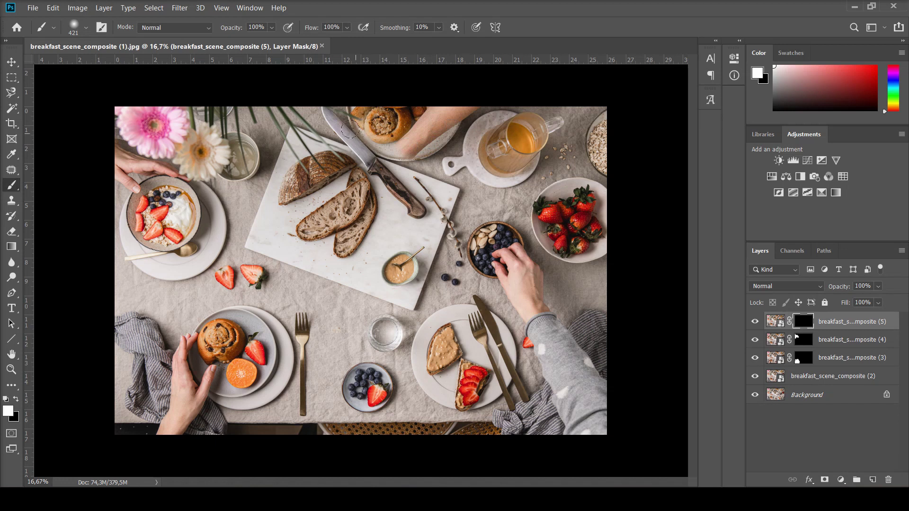
{"action": "mouse_move", "coordinate": [369, 143]}
{"action": "left_mouse_down"}
{"action": "mouse_move", "coordinate": [350, 152]}
{"action": "mouse_move", "coordinate": [386, 150]}
{"action": "mouse_move", "coordinate": [382, 173]}
{"action": "mouse_move", "coordinate": [419, 193]}
{"action": "mouse_move", "coordinate": [417, 209]}
{"action": "mouse_move", "coordinate": [440, 217]}
{"action": "mouse_move", "coordinate": [434, 177]}
{"action": "left_mouse_up"}
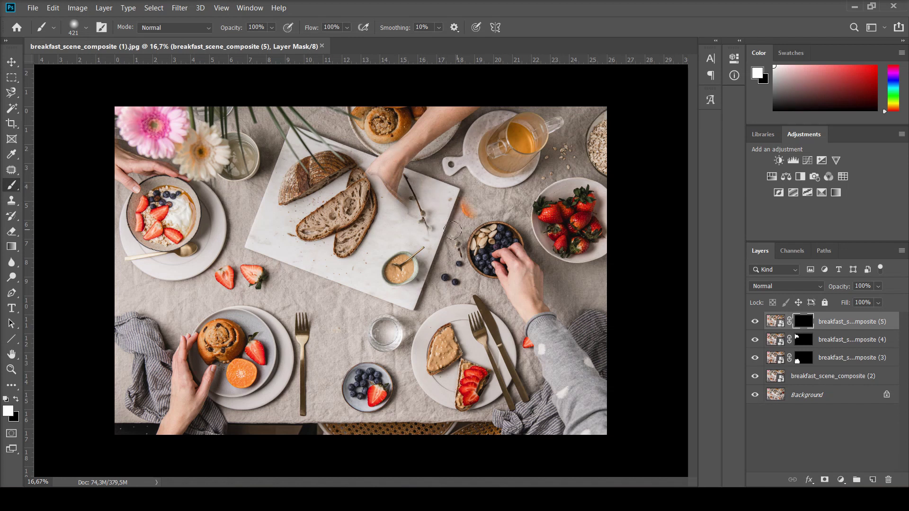
{"action": "mouse_move", "coordinate": [466, 209]}
{"action": "left_mouse_down"}
{"action": "mouse_move", "coordinate": [482, 192]}
{"action": "mouse_move", "coordinate": [471, 197]}
{"action": "mouse_move", "coordinate": [476, 203]}
{"action": "mouse_move", "coordinate": [482, 192]}
{"action": "mouse_move", "coordinate": [448, 259]}
{"action": "mouse_move", "coordinate": [418, 219]}
{"action": "left_mouse_up"}
{"action": "mouse_move", "coordinate": [382, 191]}
{"action": "left_mouse_down"}
{"action": "mouse_move", "coordinate": [379, 208]}
{"action": "mouse_move", "coordinate": [398, 222]}
{"action": "mouse_move", "coordinate": [389, 228]}
{"action": "mouse_move", "coordinate": [385, 193]}
{"action": "mouse_move", "coordinate": [361, 208]}
{"action": "mouse_move", "coordinate": [368, 179]}
{"action": "mouse_move", "coordinate": [345, 165]}
{"action": "mouse_move", "coordinate": [337, 205]}
{"action": "mouse_move", "coordinate": [318, 206]}
{"action": "mouse_move", "coordinate": [297, 230]}
{"action": "mouse_move", "coordinate": [352, 225]}
{"action": "mouse_move", "coordinate": [386, 238]}
{"action": "left_mouse_up"}
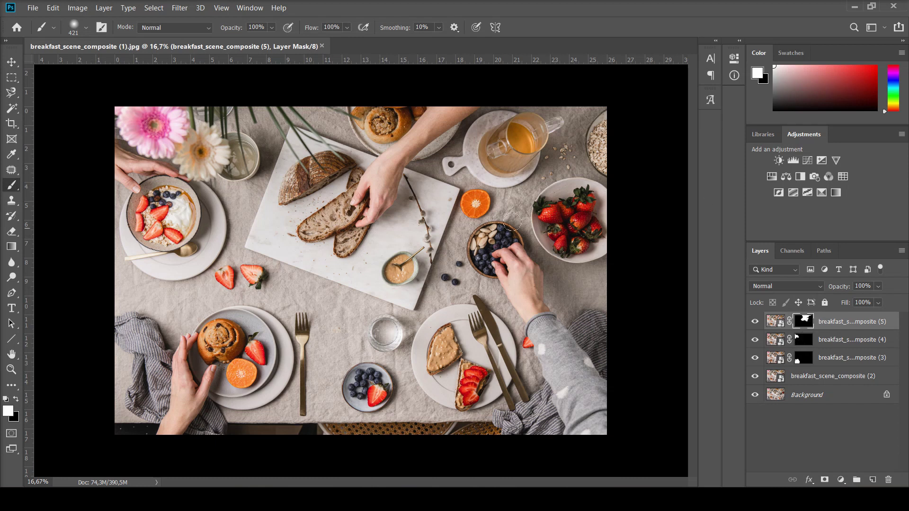
- Check each hand's contribution by toggling the visibility of the breakfast_scene_composite (4), (3) and (2) layers off and on
{"action": "left_click", "coordinate": [756, 340]}
{"action": "left_click", "coordinate": [756, 342]}
{"action": "left_click", "coordinate": [755, 359]}
{"action": "left_click", "coordinate": [755, 359]}
{"action": "left_click", "coordinate": [756, 377]}
{"action": "left_click", "coordinate": [756, 377]}
{"action": "left_click", "coordinate": [756, 378]}
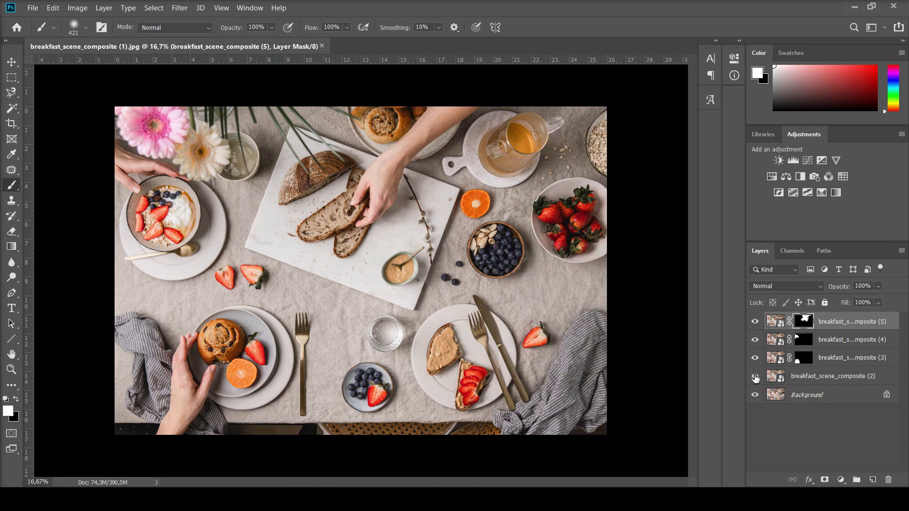
{"action": "left_click", "coordinate": [755, 378]}
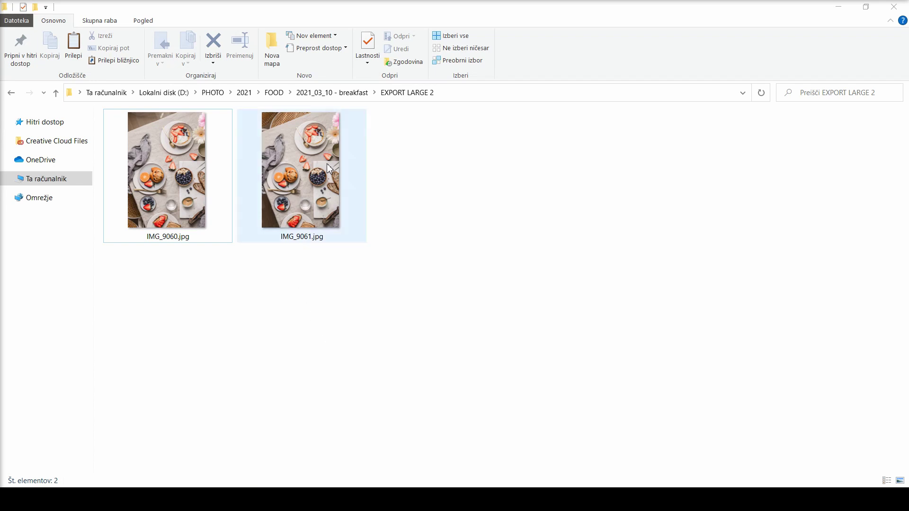
- Compare the chair placement in IMG_9060.jpg and IMG_9061.jpg in the EXPORT LARGE 2 folder
{"action": "mouse_move", "coordinate": [327, 165]}
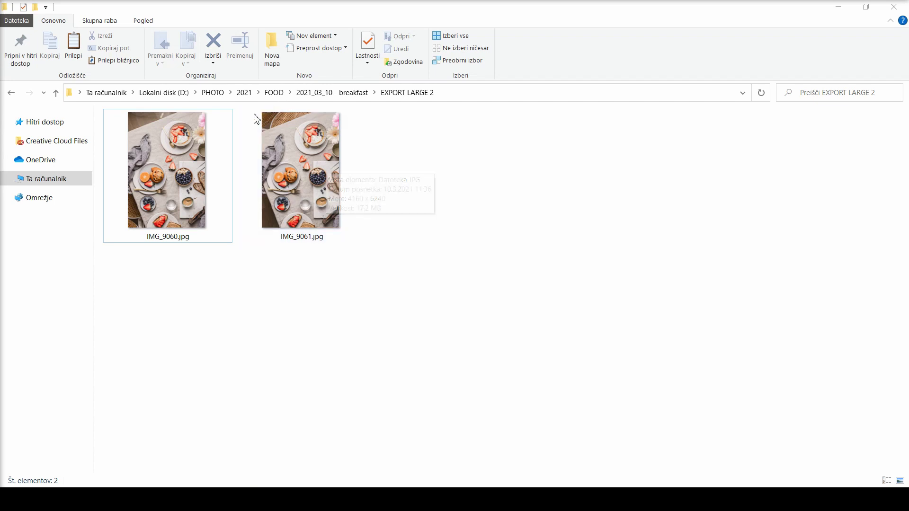
{"action": "left_click", "coordinate": [142, 240]}
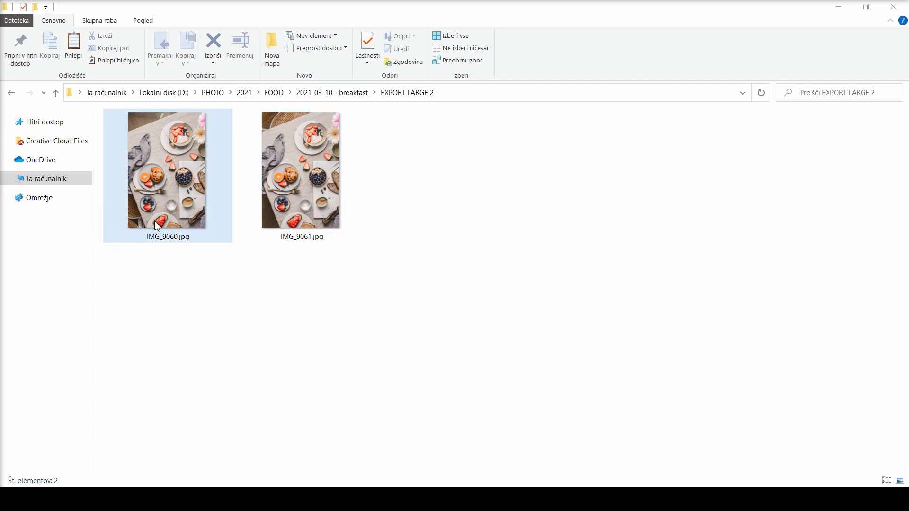
{"action": "left_click", "coordinate": [235, 240]}
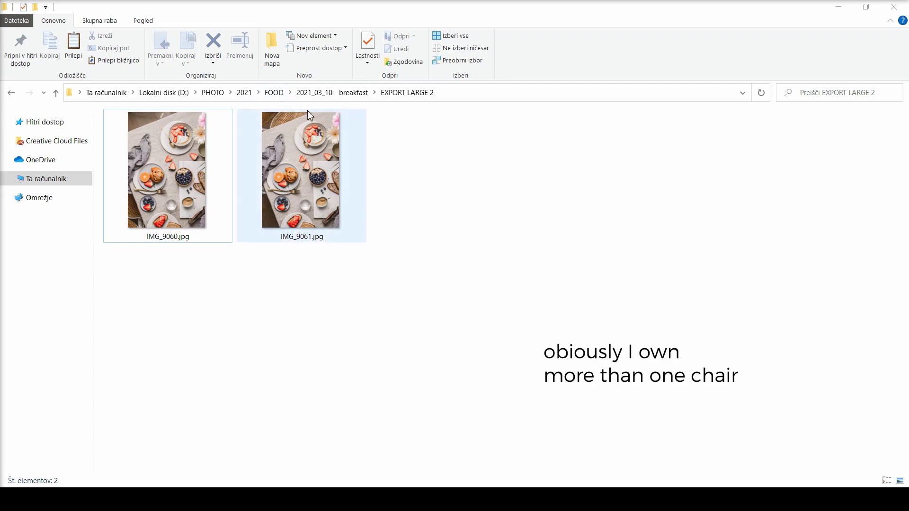
{"action": "mouse_move", "coordinate": [314, 166]}
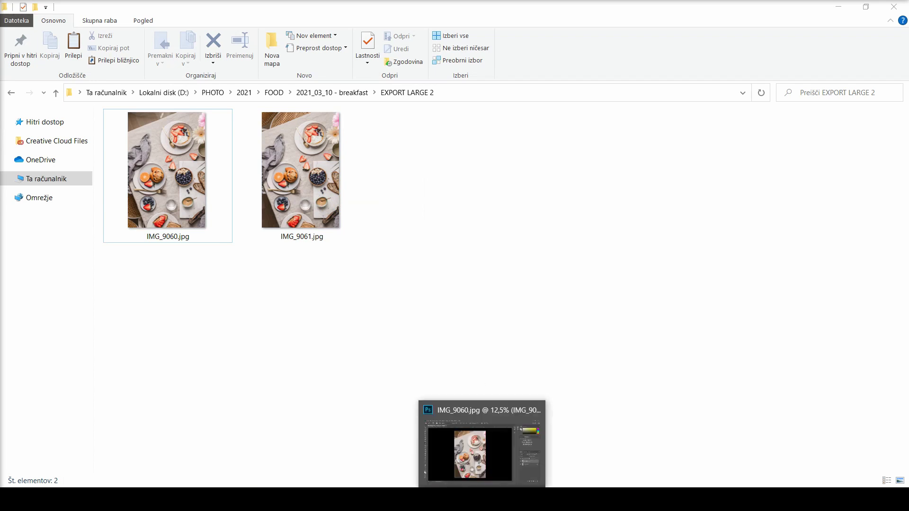
- Switch to Photoshop and compare the IMG_9061 layer with the Background by toggling its visibility off and on
{"action": "left_click", "coordinate": [482, 499]}
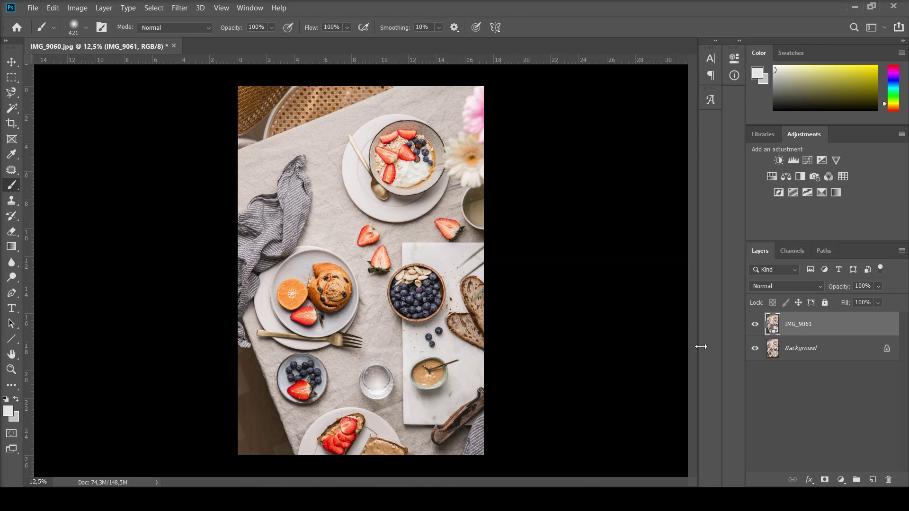
{"action": "left_click", "coordinate": [755, 325]}
{"action": "left_click", "coordinate": [757, 326]}
{"action": "left_click", "coordinate": [756, 326]}
{"action": "left_click", "coordinate": [757, 325]}
- Add an inverted black mask to the IMG_9061 layer and brush white over the photo's upper-left corner to reveal the chair there
{"action": "left_click", "coordinate": [825, 481]}
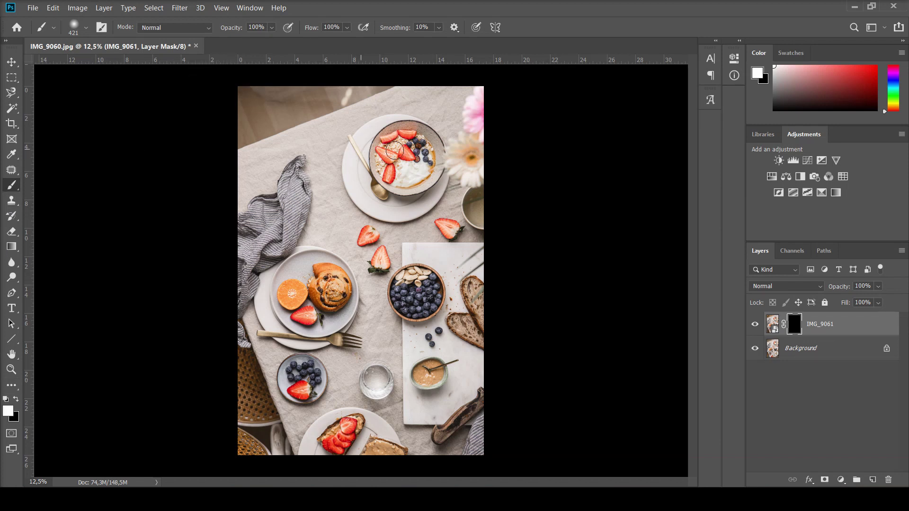
{"action": "mouse_move", "coordinate": [303, 89]}
{"action": "left_mouse_down"}
{"action": "mouse_move", "coordinate": [250, 82]}
{"action": "mouse_move", "coordinate": [230, 97]}
{"action": "mouse_move", "coordinate": [261, 104]}
{"action": "mouse_move", "coordinate": [386, 78]}
{"action": "mouse_move", "coordinate": [379, 92]}
{"action": "mouse_move", "coordinate": [239, 145]}
{"action": "mouse_move", "coordinate": [257, 146]}
{"action": "mouse_move", "coordinate": [263, 134]}
{"action": "mouse_move", "coordinate": [251, 135]}
{"action": "mouse_move", "coordinate": [274, 117]}
{"action": "mouse_move", "coordinate": [260, 124]}
{"action": "mouse_move", "coordinate": [301, 112]}
{"action": "mouse_move", "coordinate": [289, 99]}
{"action": "mouse_move", "coordinate": [350, 95]}
{"action": "left_mouse_up"}
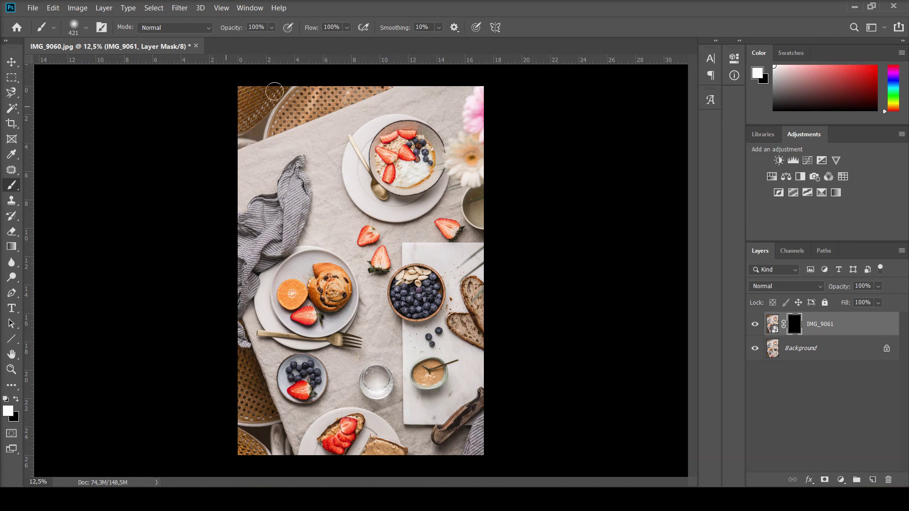
{"action": "left_click", "coordinate": [755, 325]}
{"action": "left_click", "coordinate": [754, 327]}
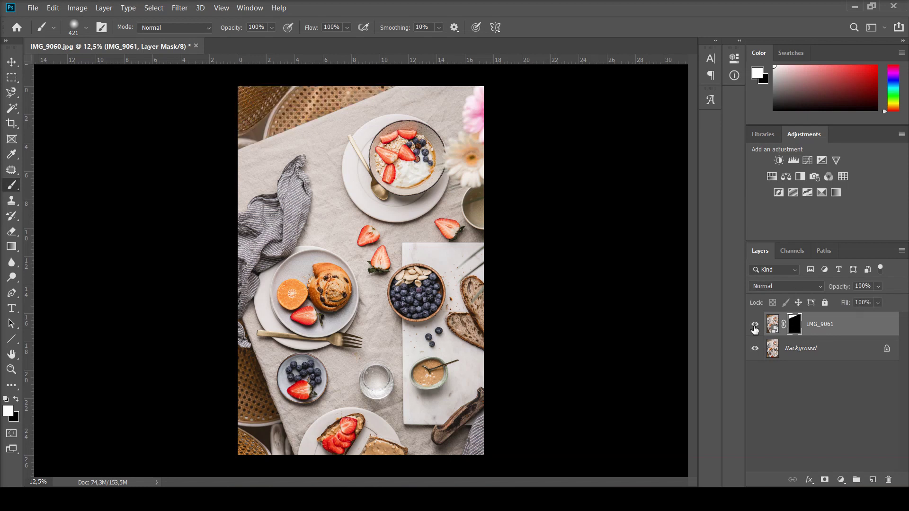